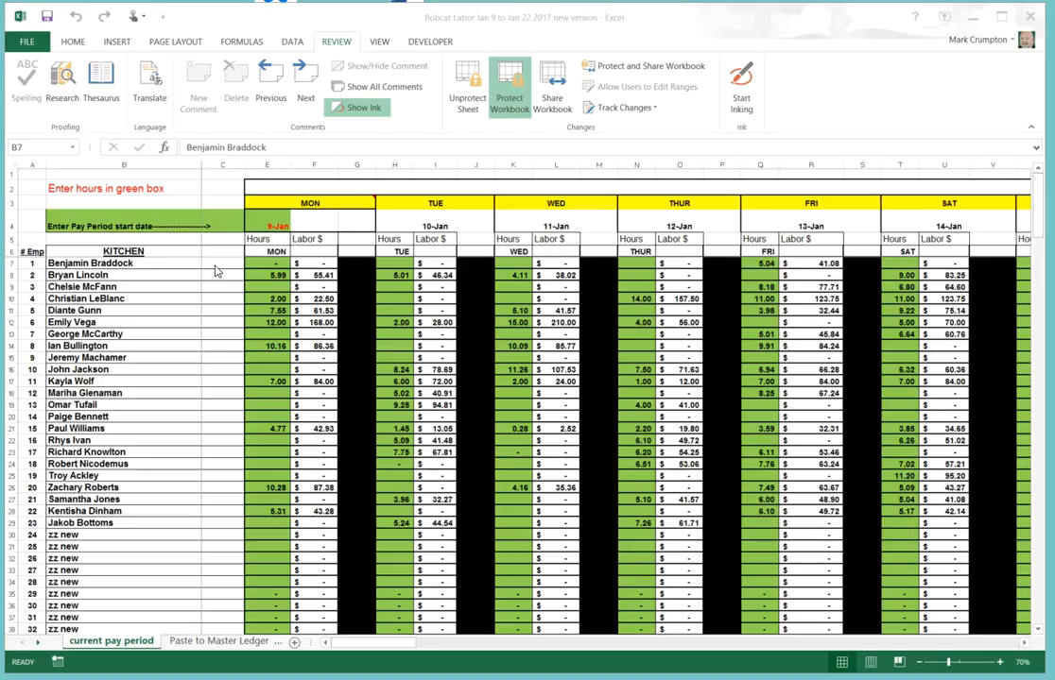
- Remove the protection from both the current pay period sheet and the workbook
scroll(165, 305, "down", 5)
scroll(166, 305, "down", 13)
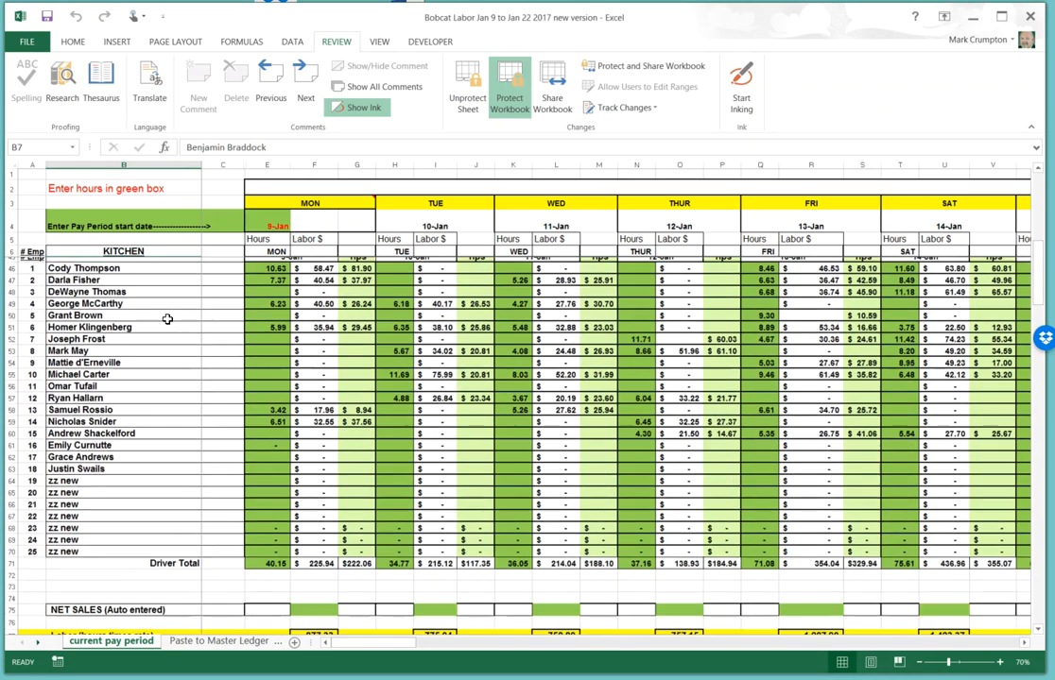
scroll(168, 331, "down", 7)
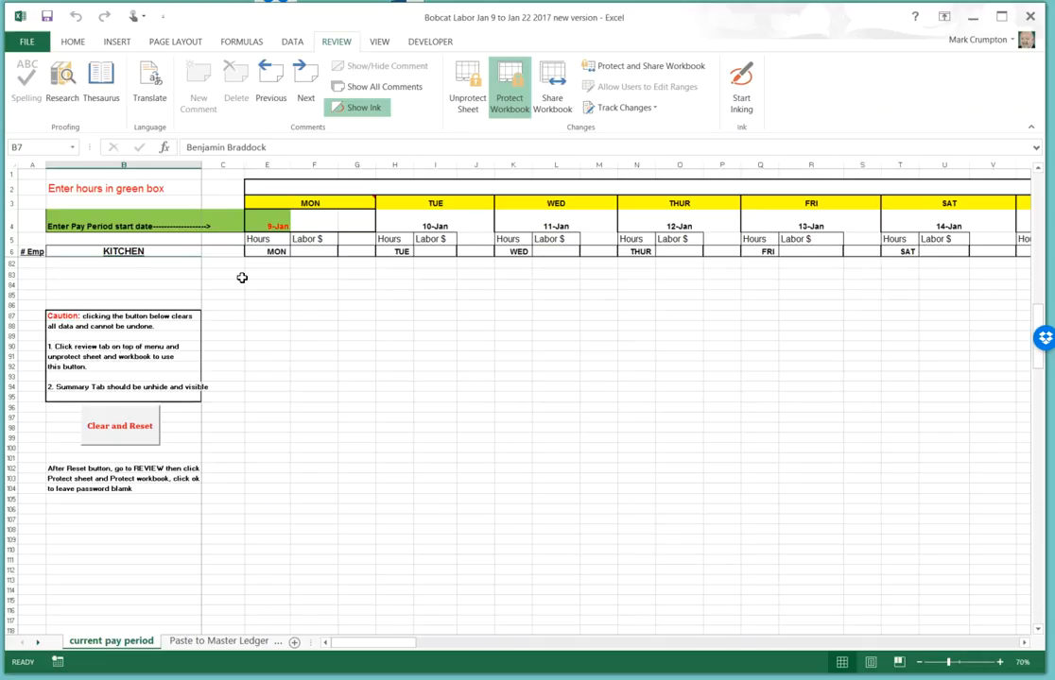
mouse_move(268, 204)
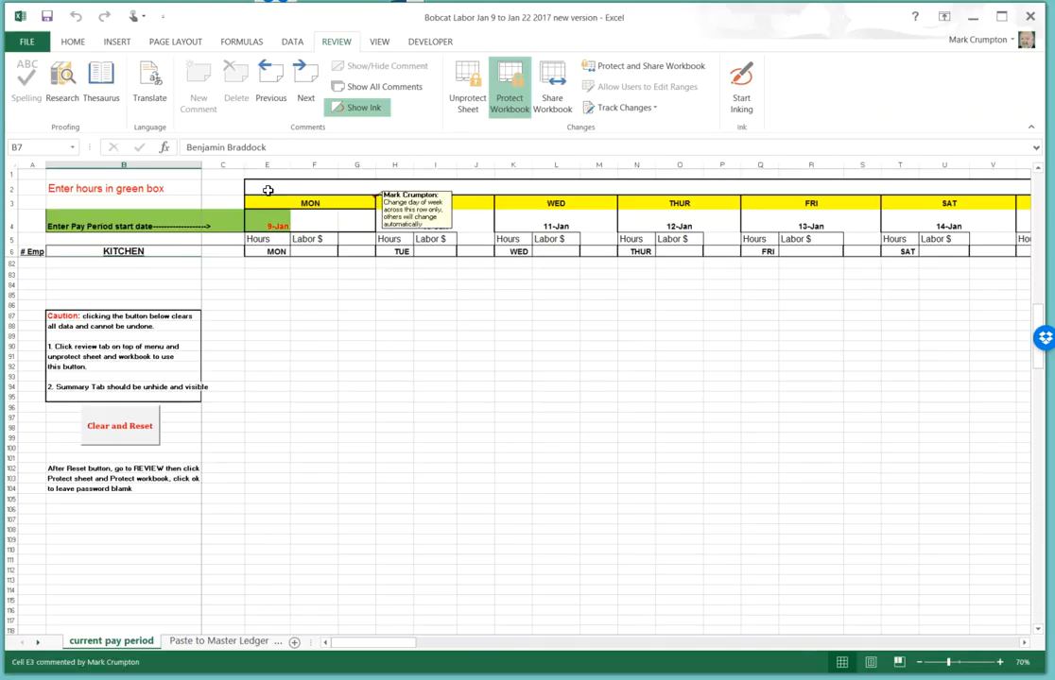
left_click(298, 44)
left_click(333, 44)
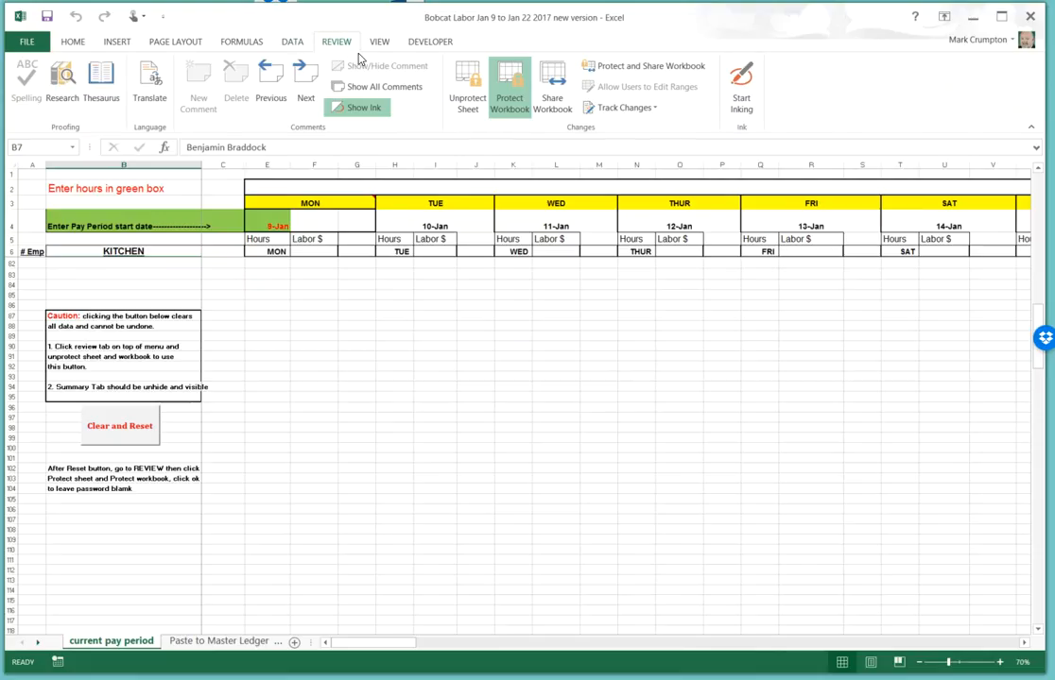
left_click(469, 106)
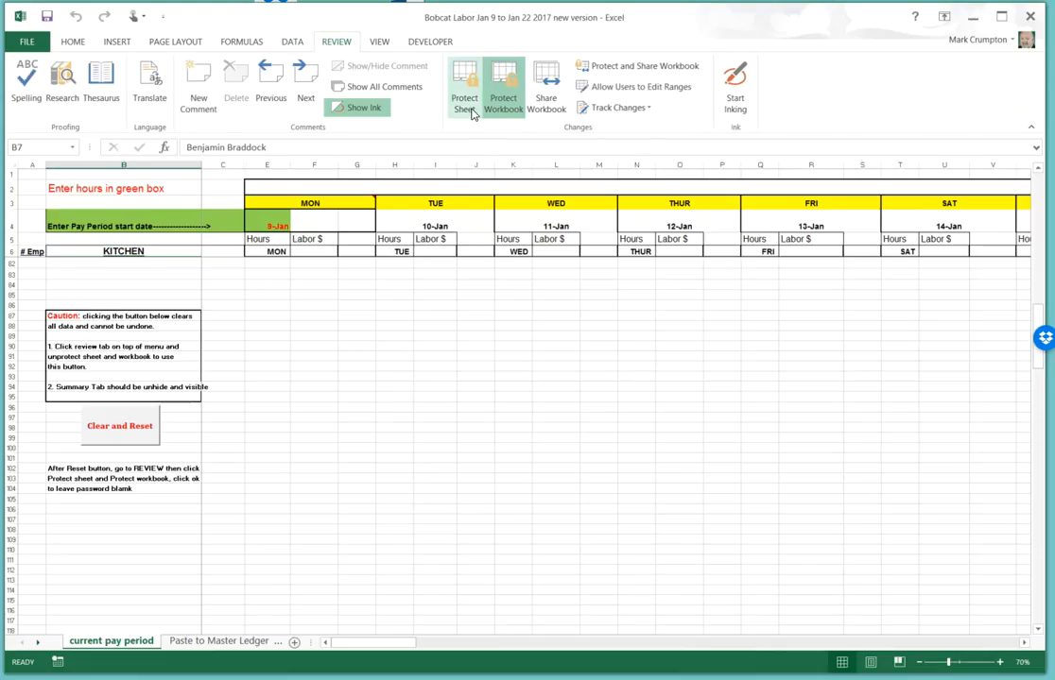
left_click(503, 102)
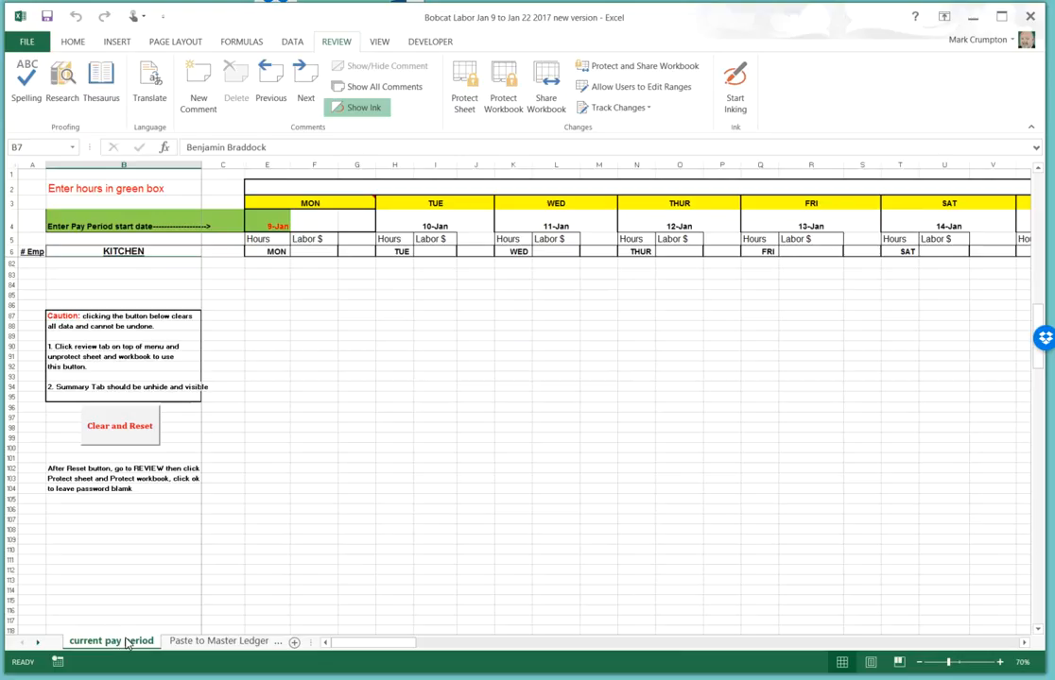
- Unhide the hidden Summary sheet
right_click(125, 642)
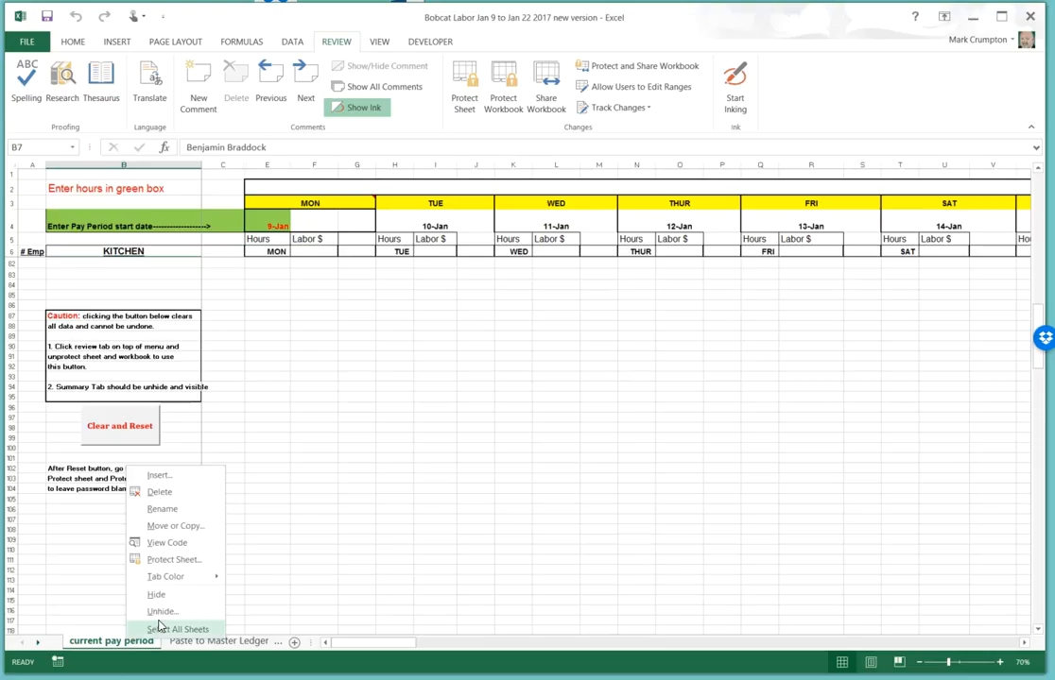
left_click(160, 613)
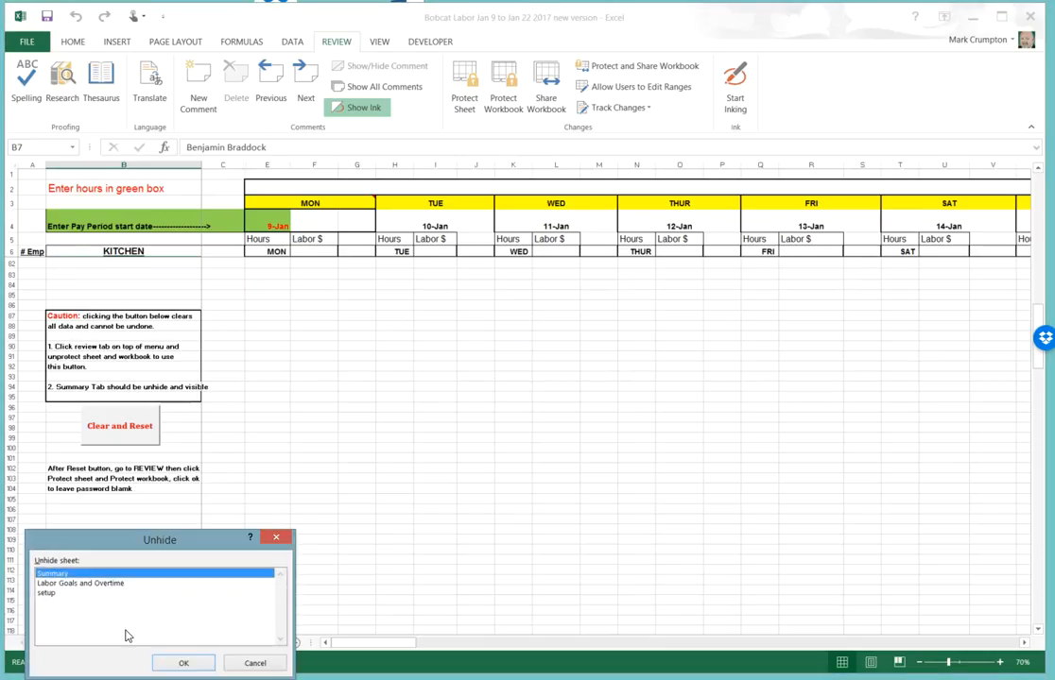
left_click(175, 667)
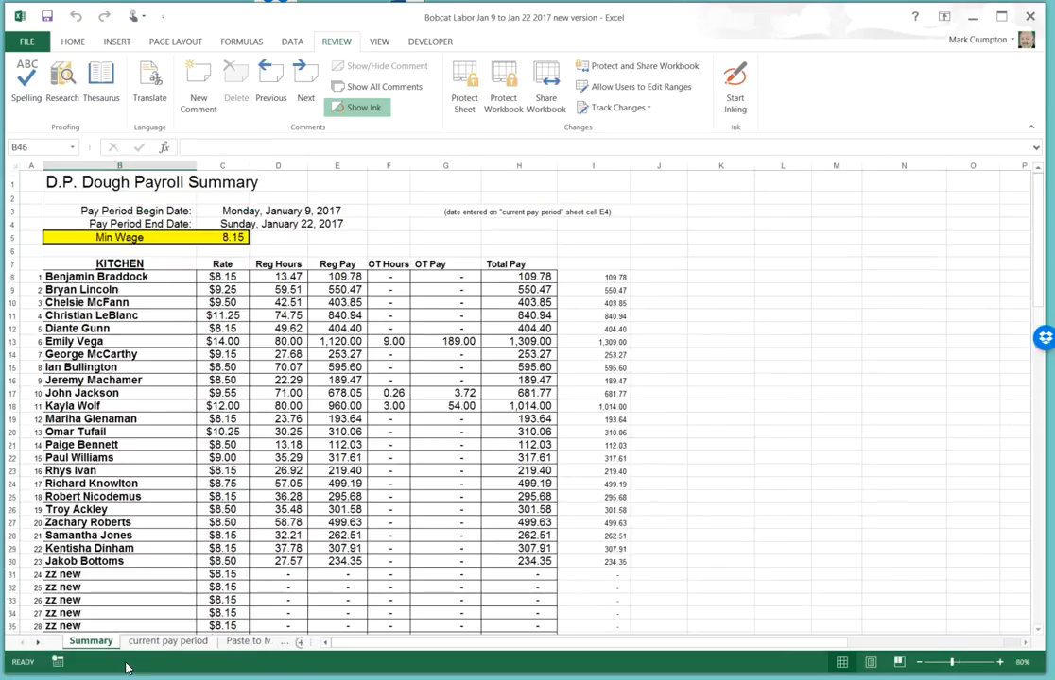
- Run Clear and Reset on the current pay period sheet and check the emptied Kitchen and Drivers tables
left_click(149, 643)
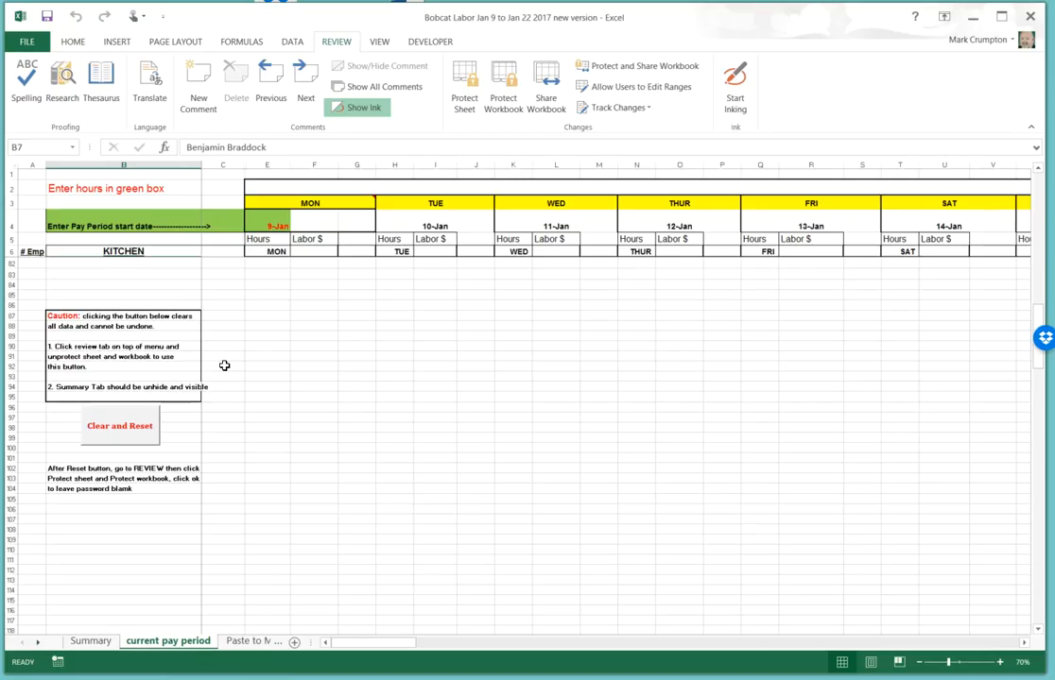
left_click(136, 428)
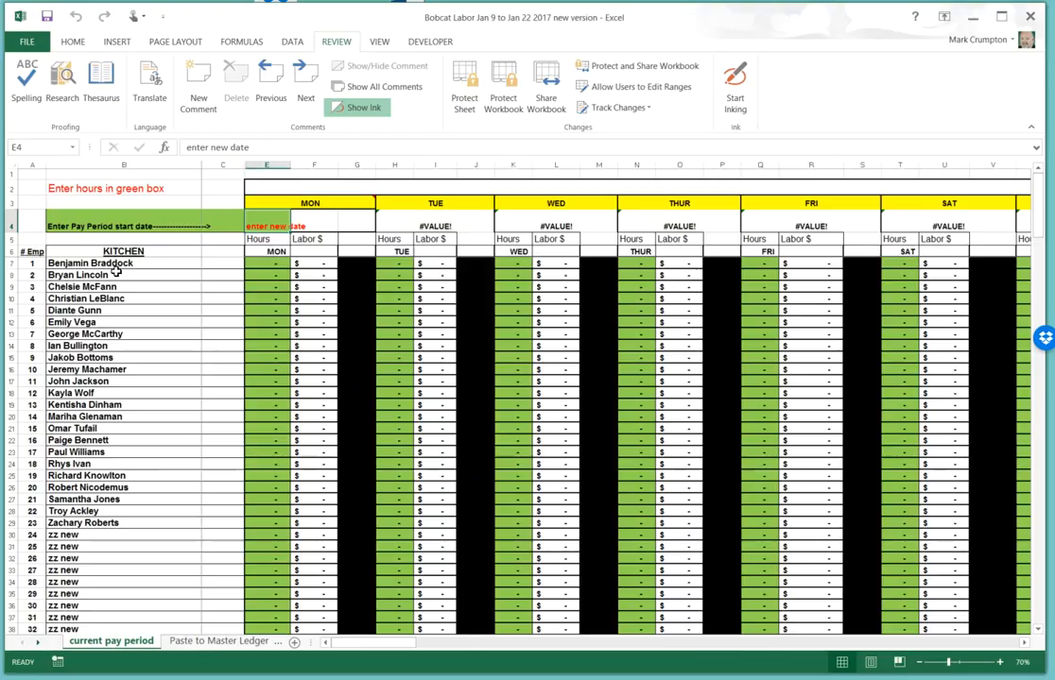
scroll(129, 441, "down", 5)
scroll(133, 441, "down", 4)
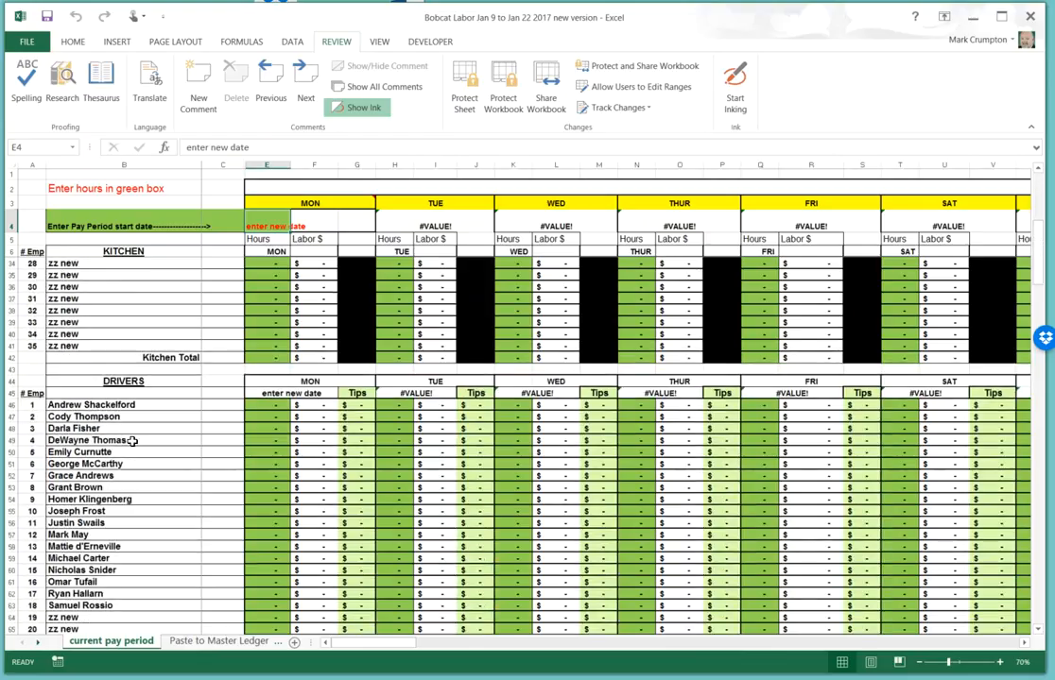
- Set the pay period start date in cell E4 to 1-23
scroll(132, 441, "up", 9)
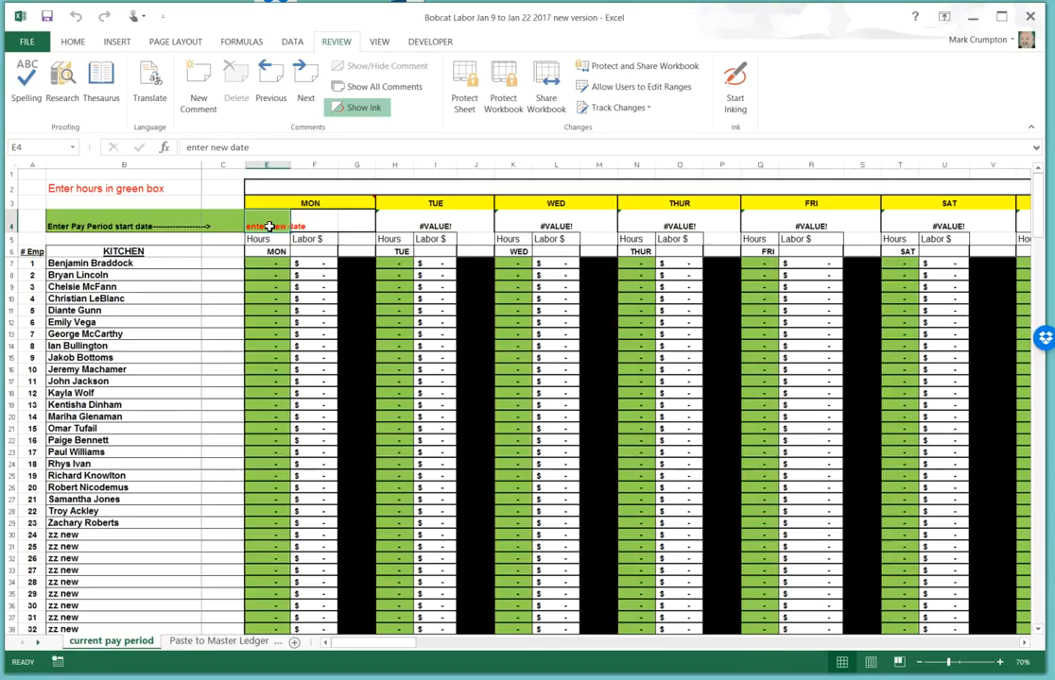
type("1-23")
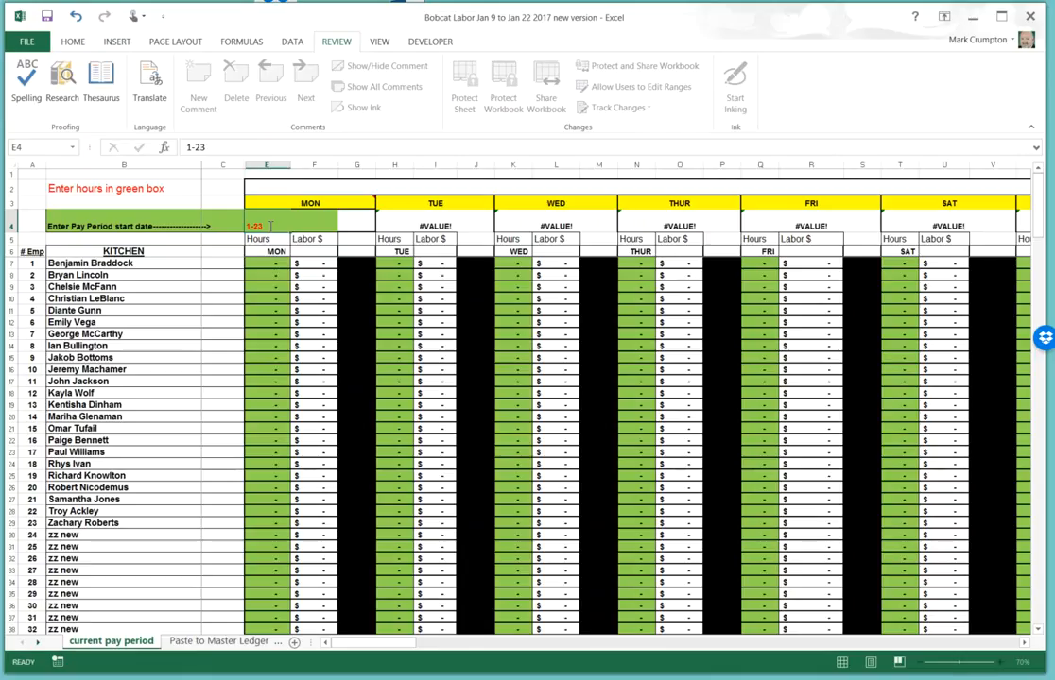
key("Return")
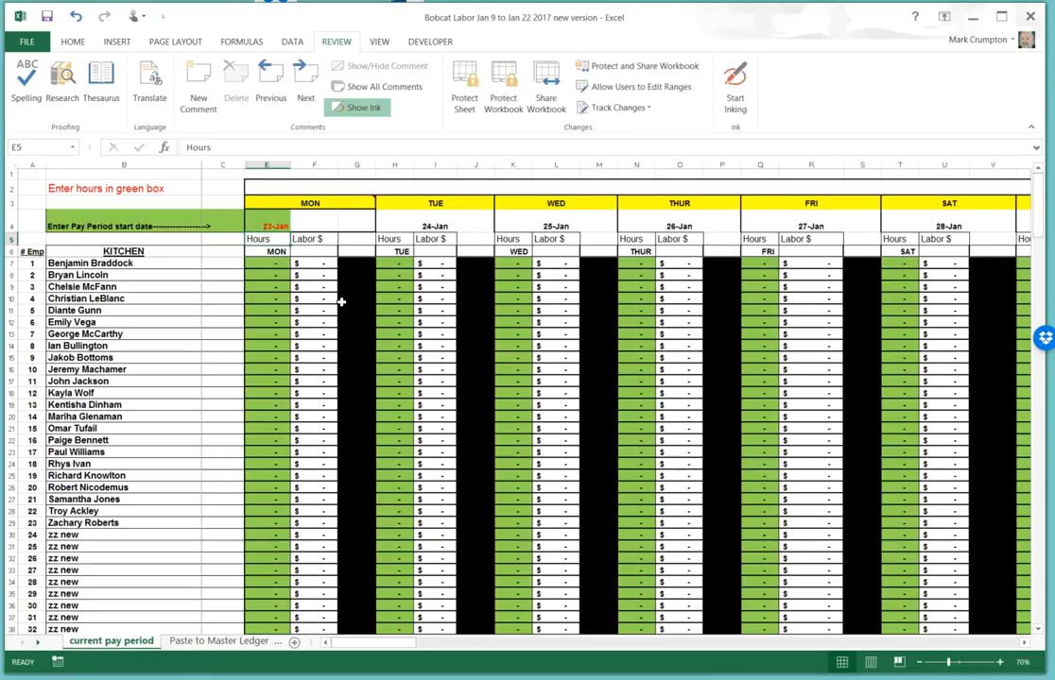
- Examine the reset sheet, its re-protection instructions, and the spare "zz new" rows in the Kitchen and Drivers lists
left_click_drag(370, 643, 210, 622)
scroll(254, 425, "down", 13)
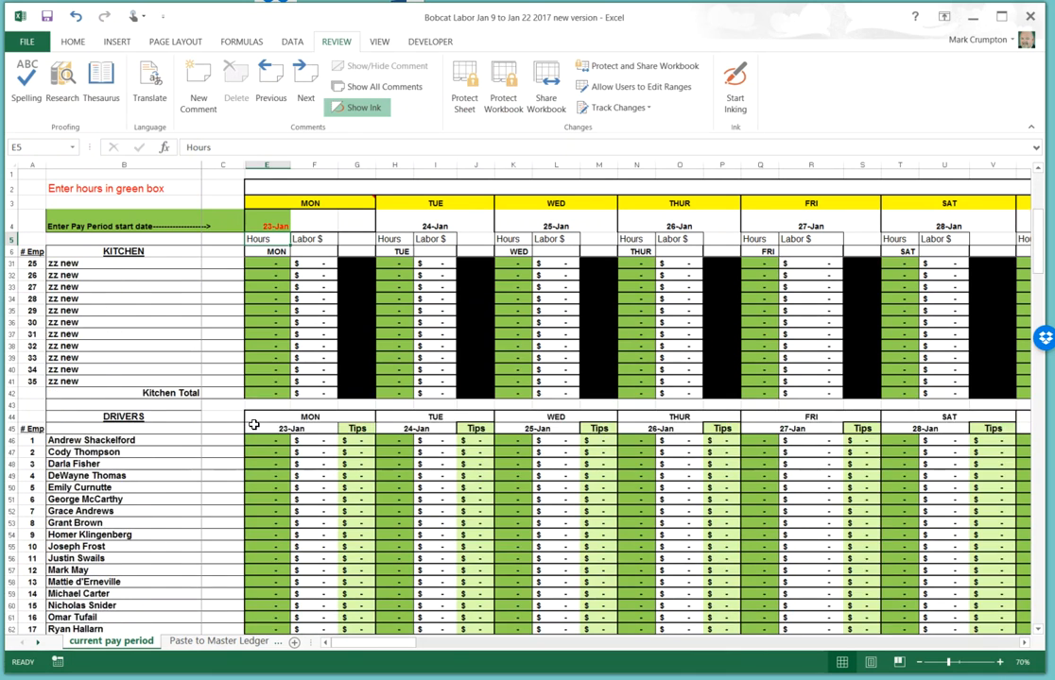
scroll(253, 424, "down", 7)
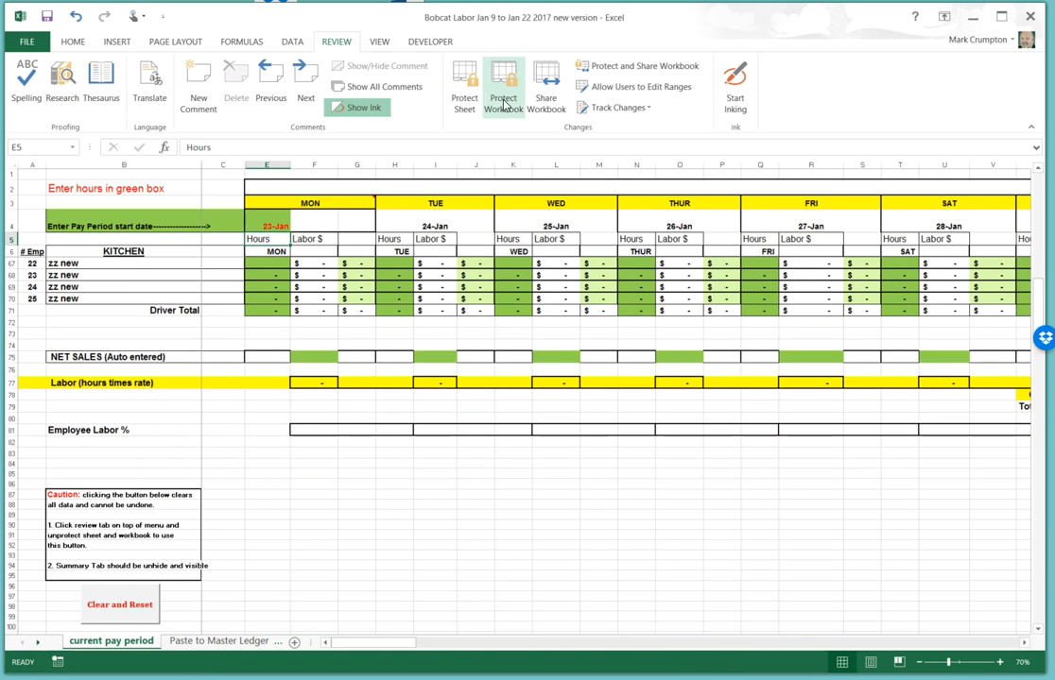
scroll(163, 424, "down", 1)
scroll(162, 424, "down", 2)
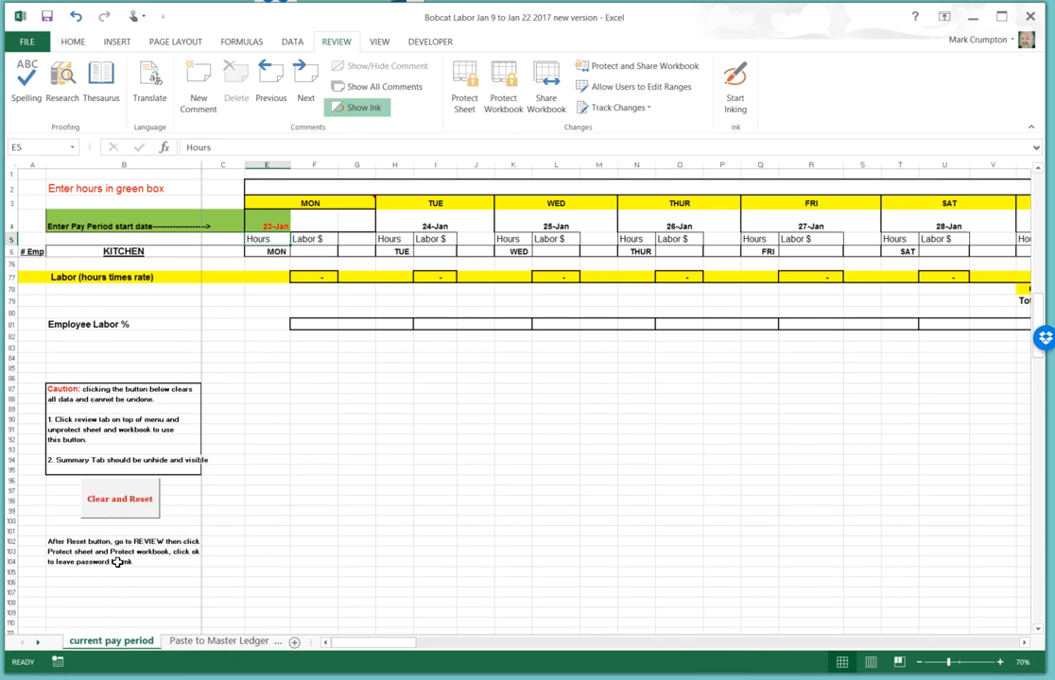
scroll(283, 498, "up", 17)
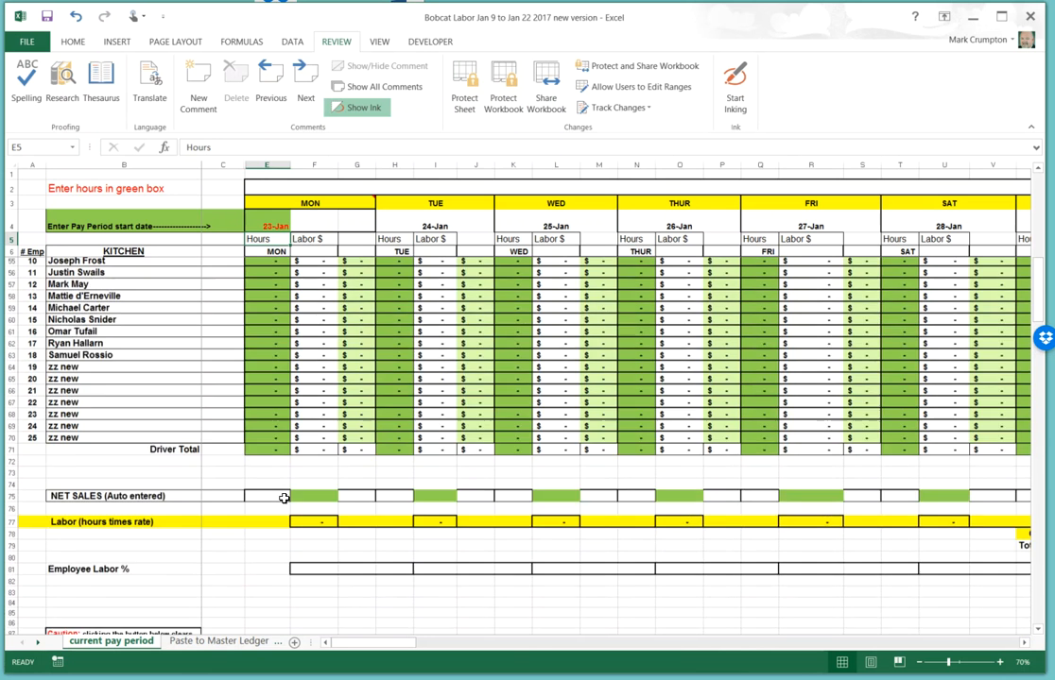
scroll(283, 498, "up", 6)
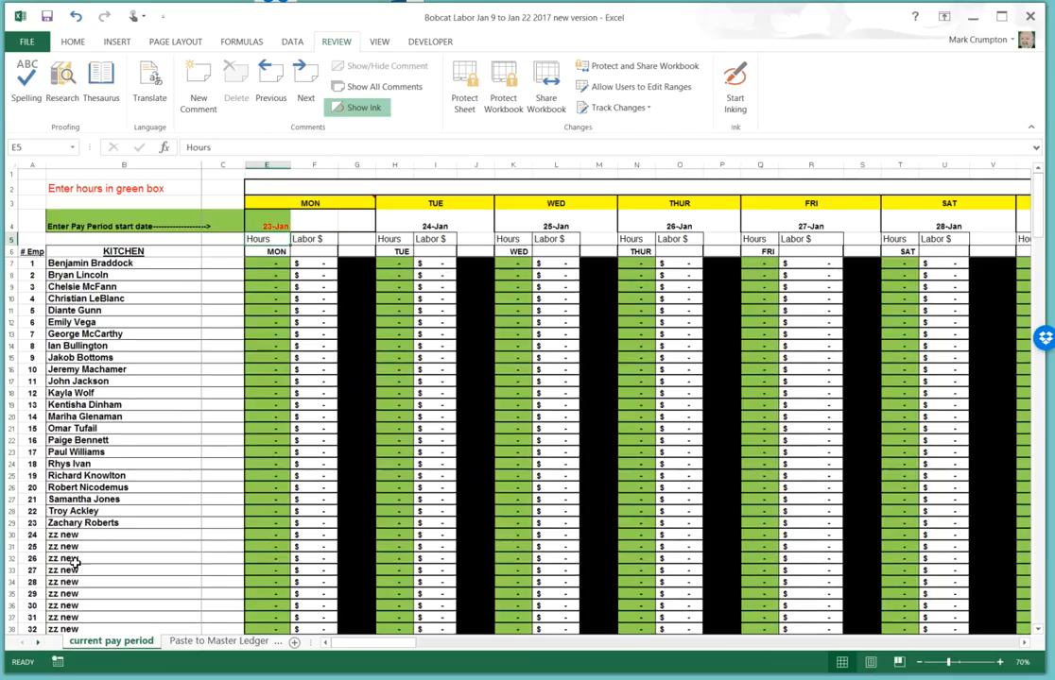
scroll(87, 487, "down", 2)
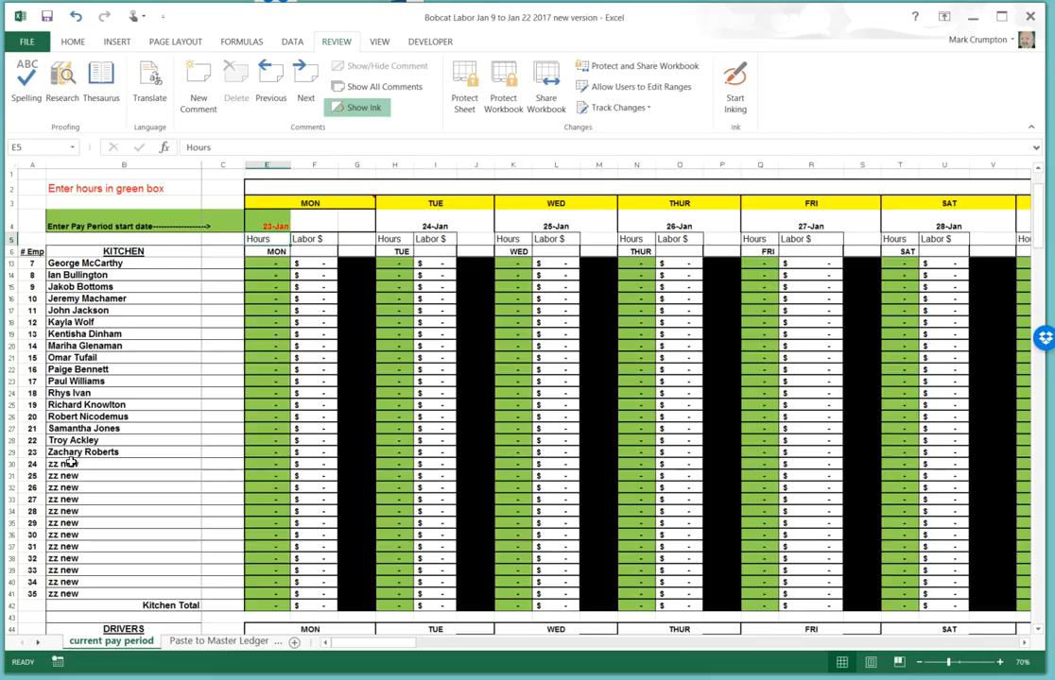
left_click(70, 462)
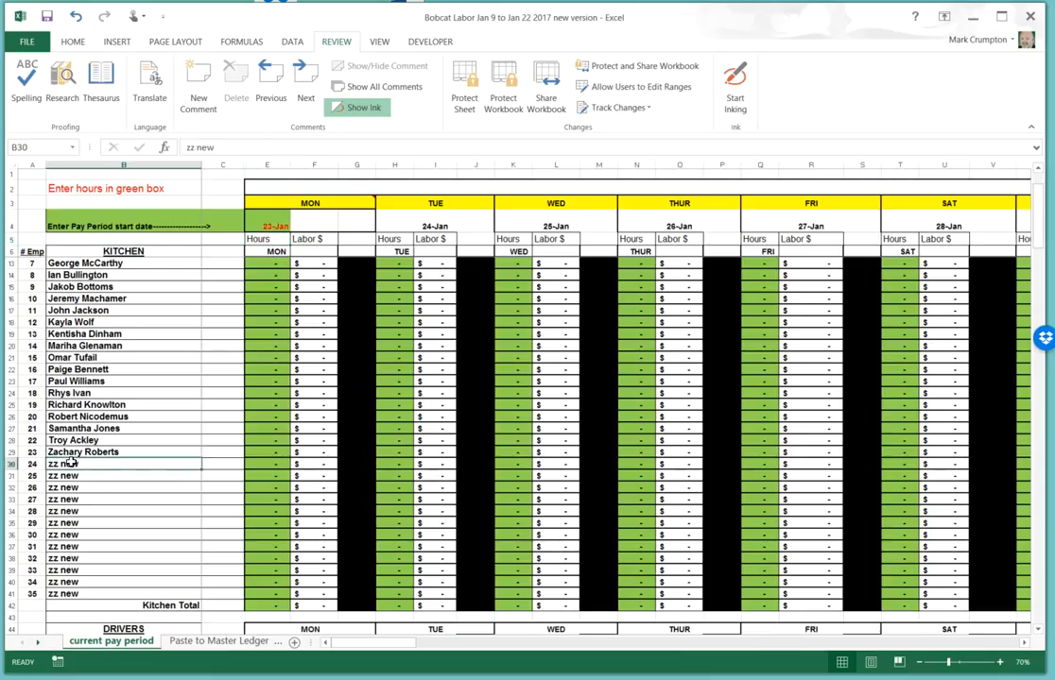
scroll(132, 461, "down", 8)
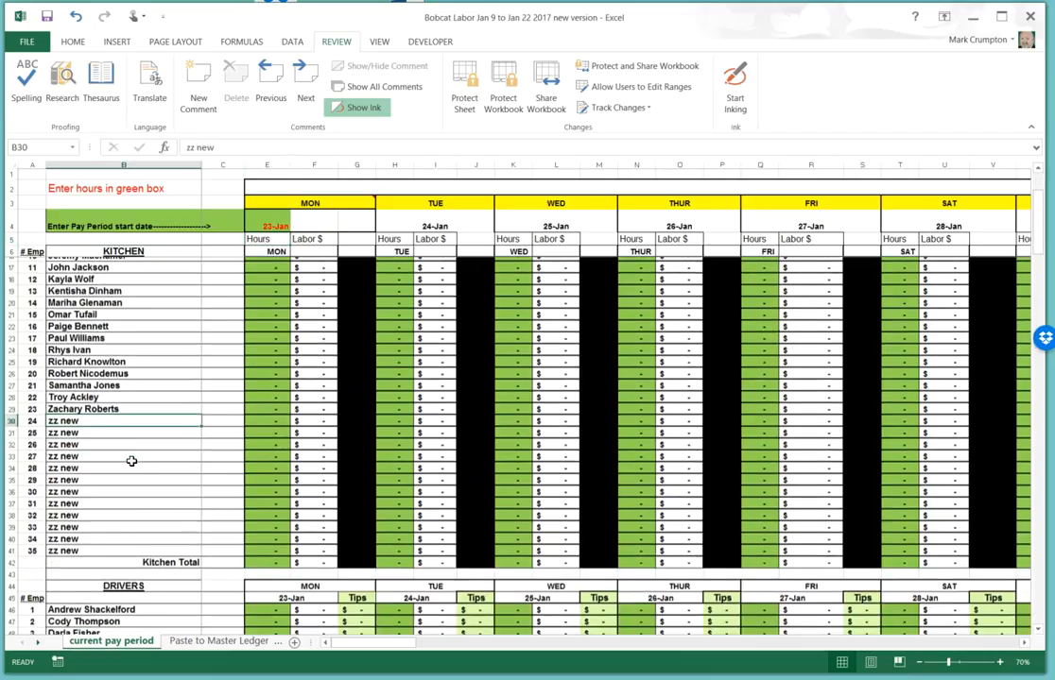
scroll(131, 460, "down", 4)
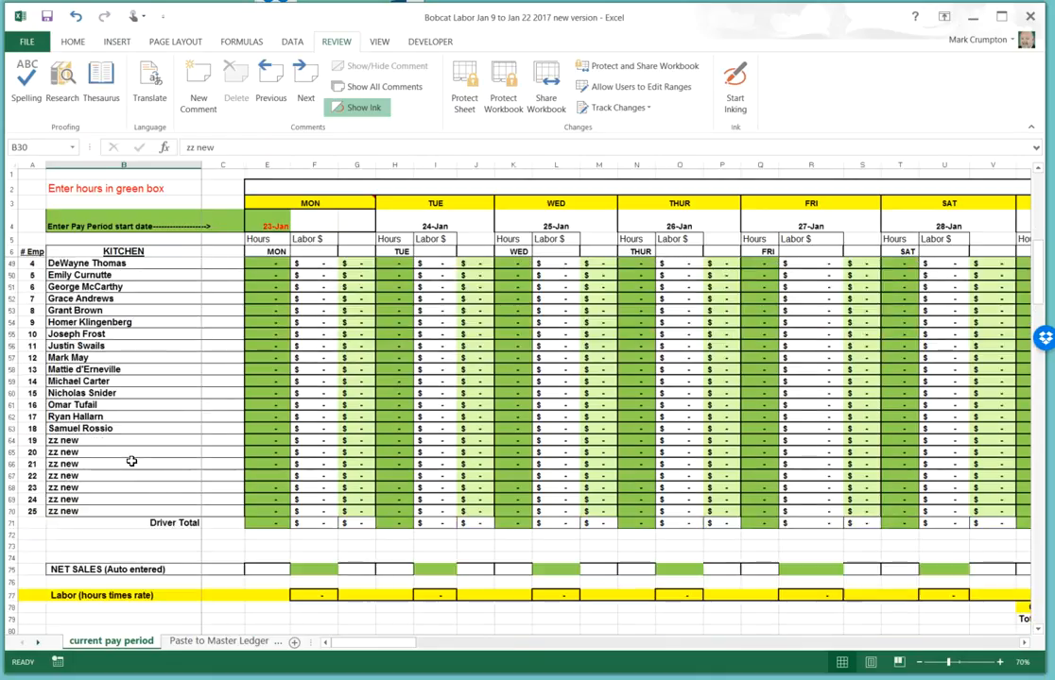
left_click(74, 452)
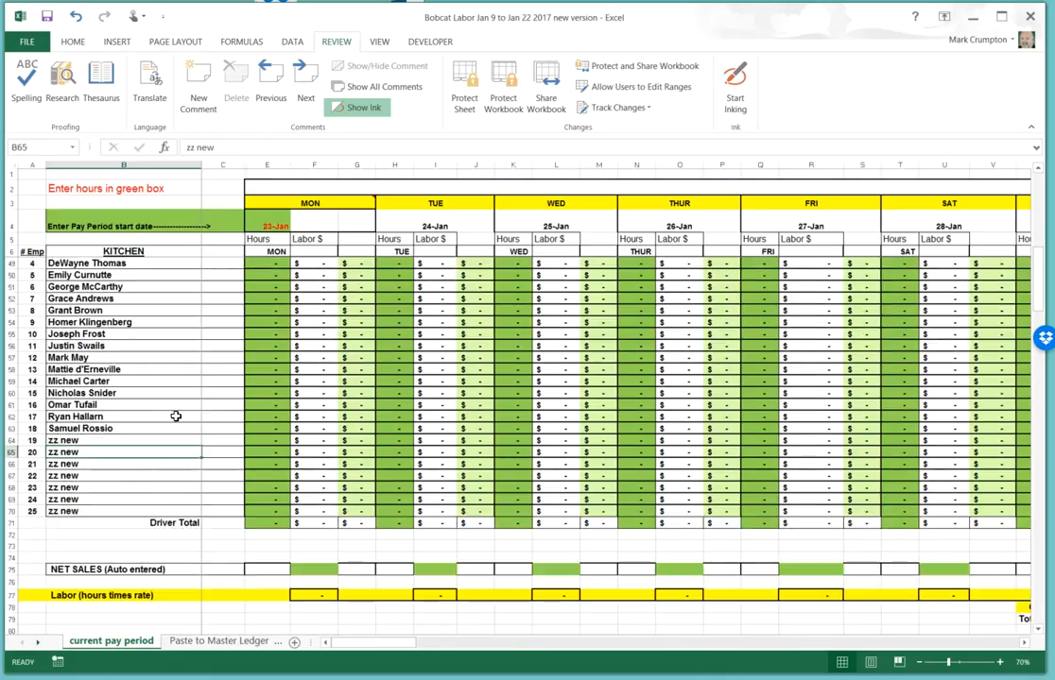
- Unhide the RATE column (D) between columns C and E
left_click(218, 165)
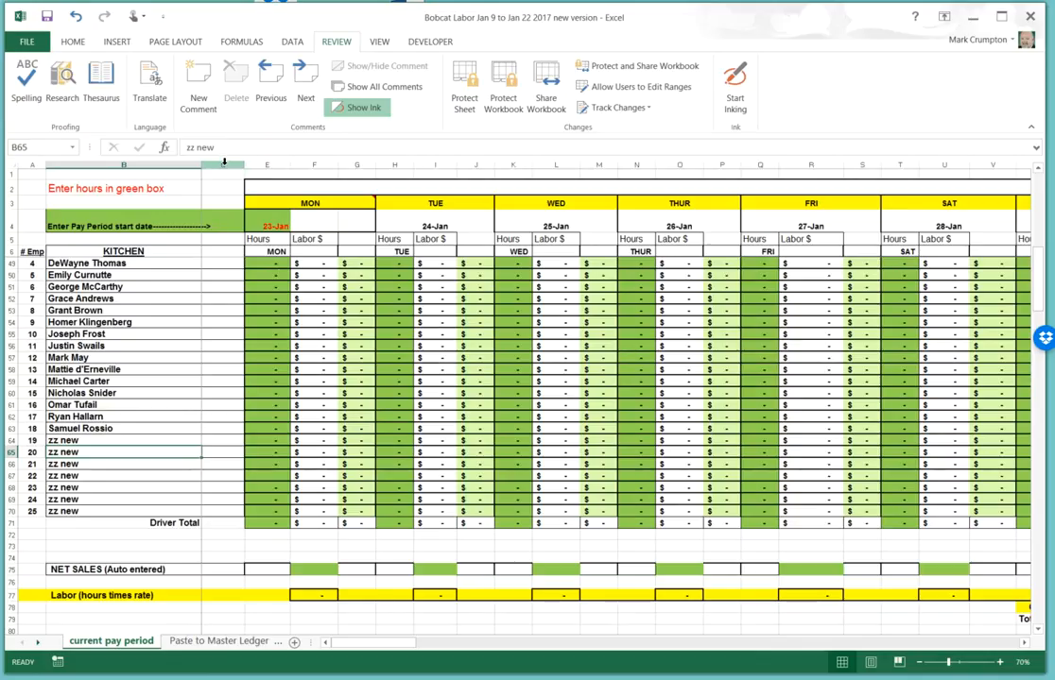
left_click_drag(224, 162, 279, 160)
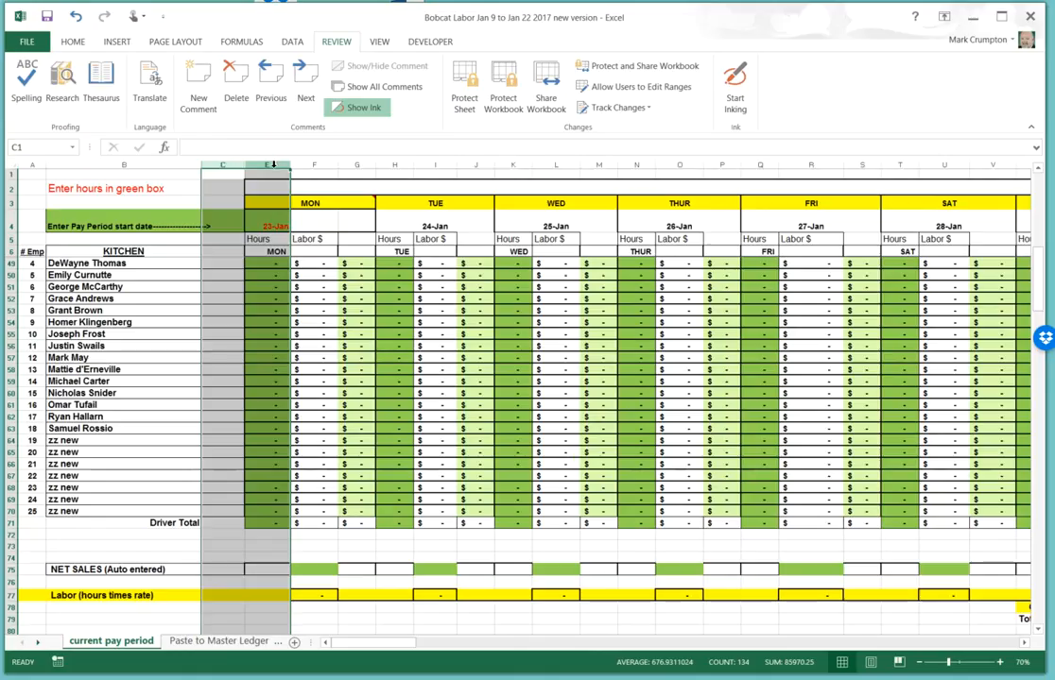
right_click(273, 164)
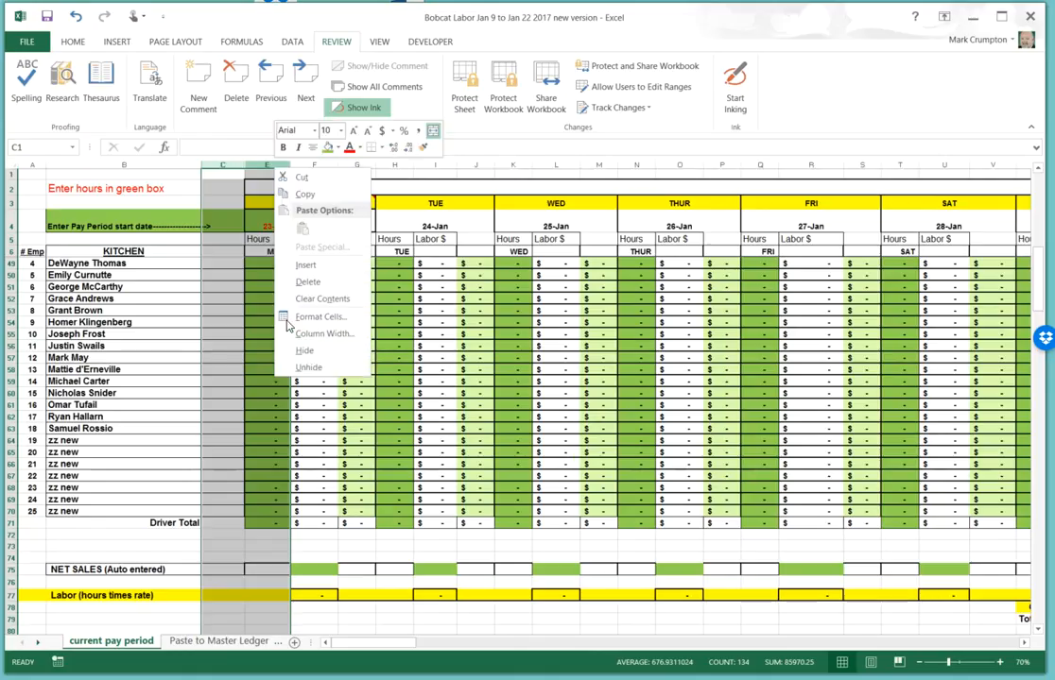
left_click(313, 367)
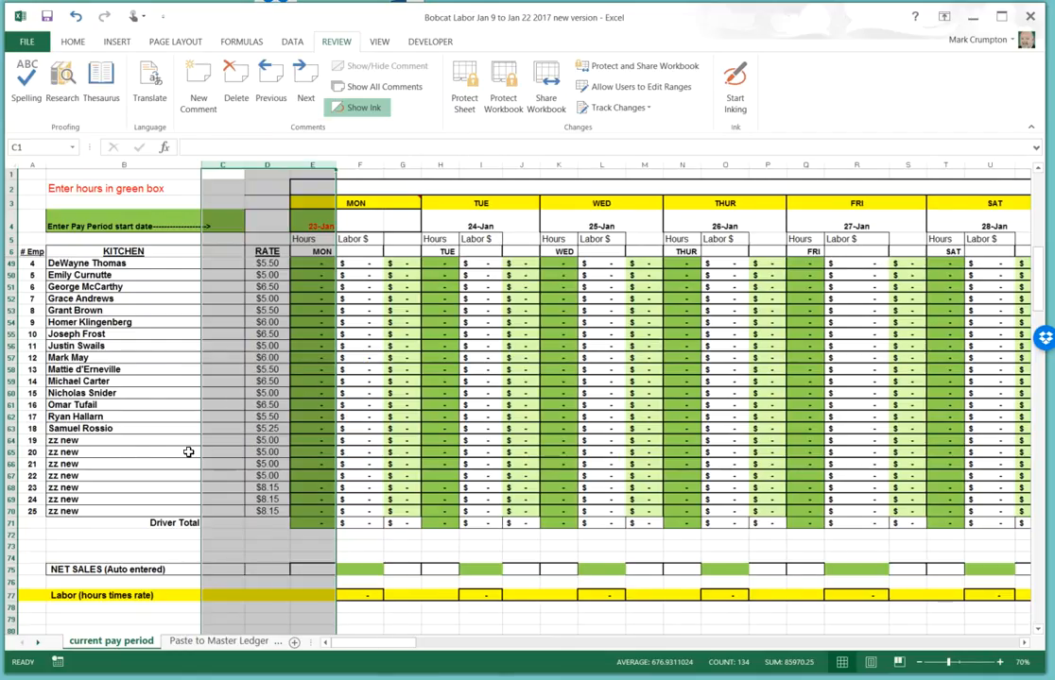
- Inspect the name and rate cells of the first "zz new" Drivers row and the driver name above it
left_click(87, 441)
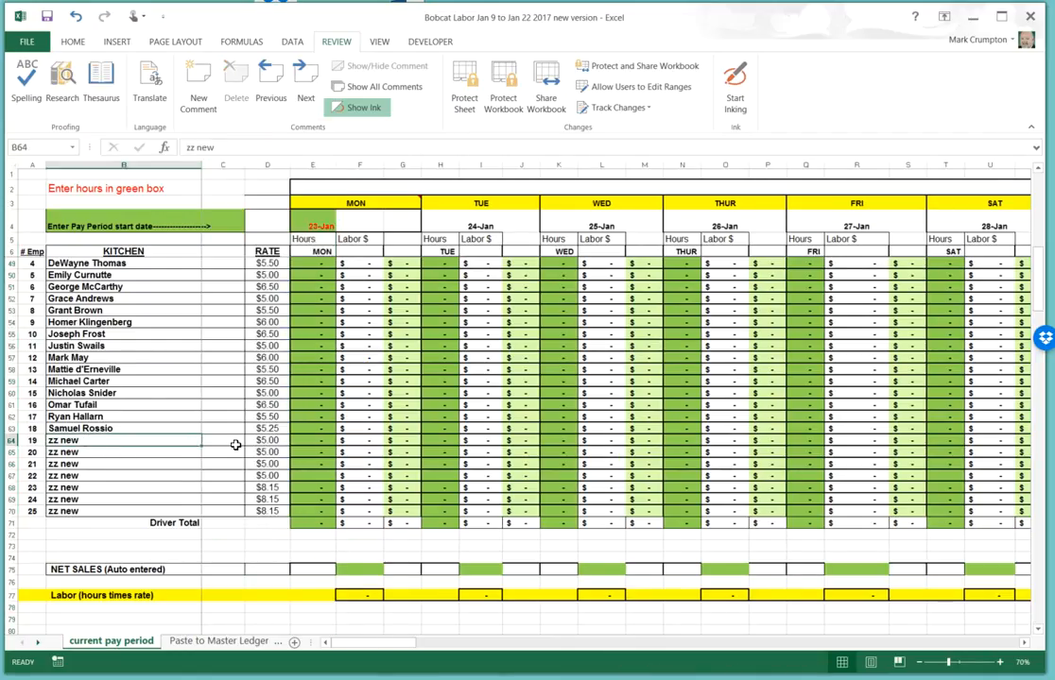
left_click(273, 441)
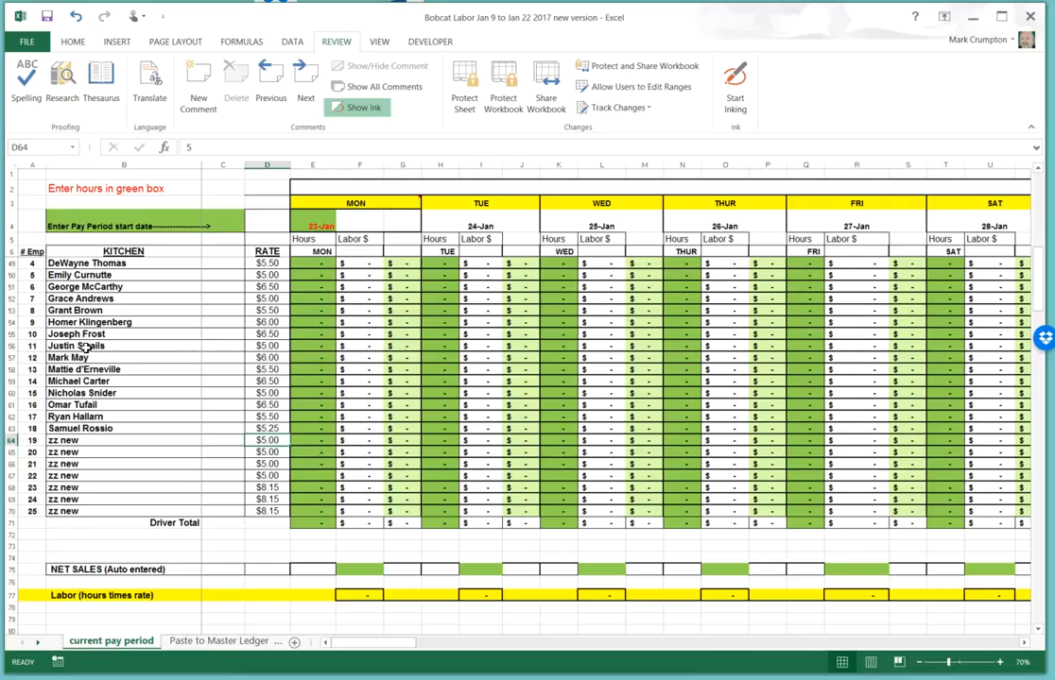
left_click(118, 430)
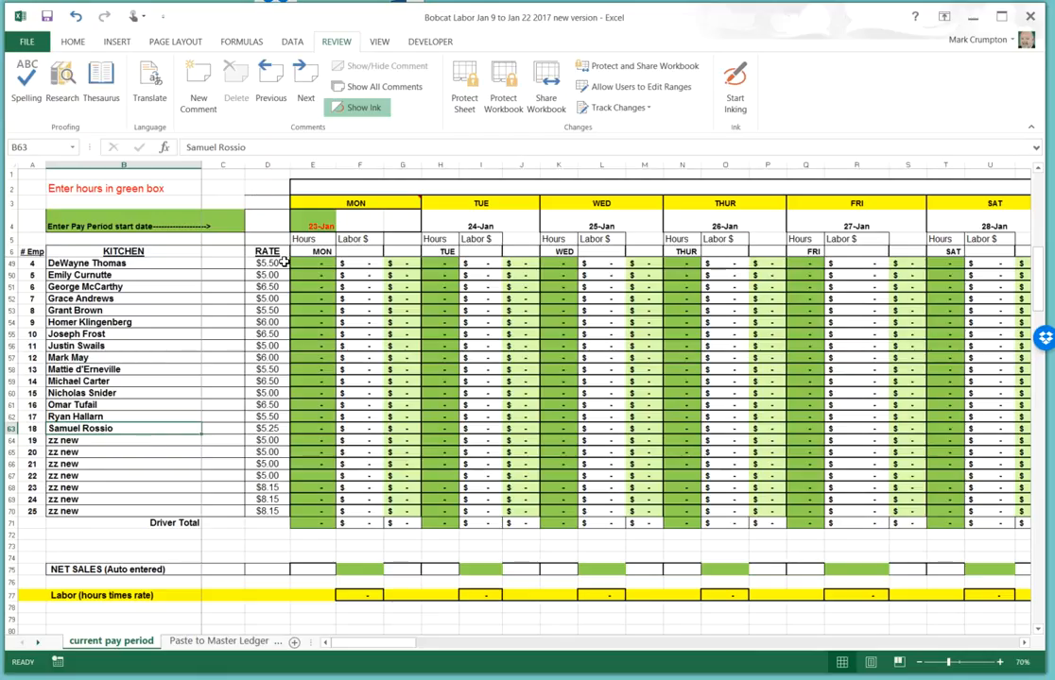
- Hide the RATE column (D) on the current pay period sheet
left_click(280, 163)
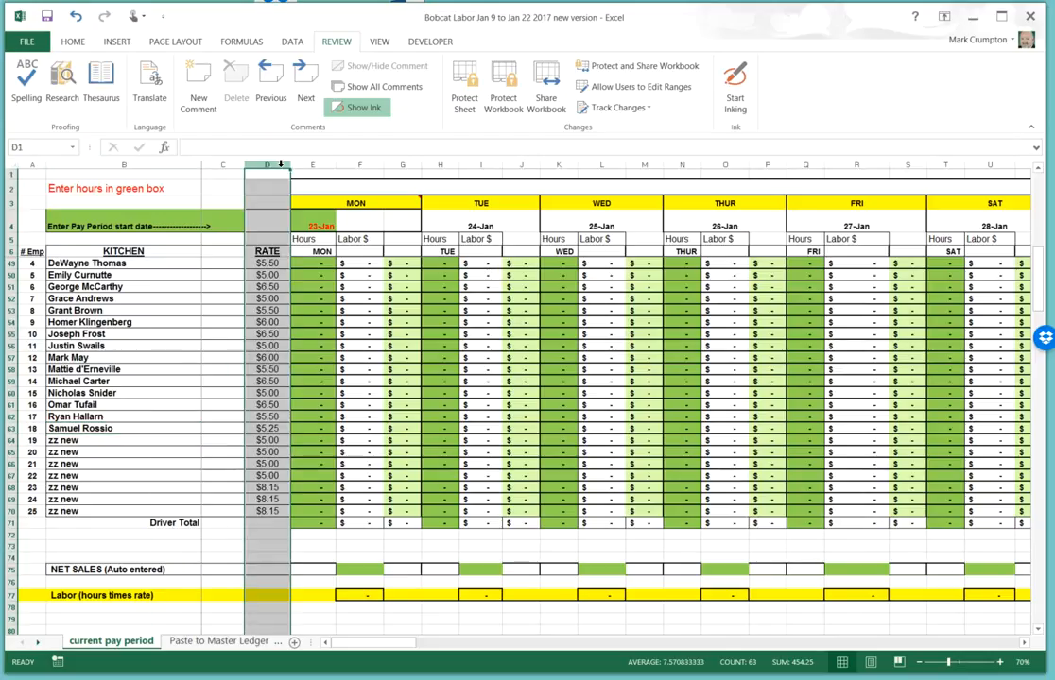
right_click(280, 164)
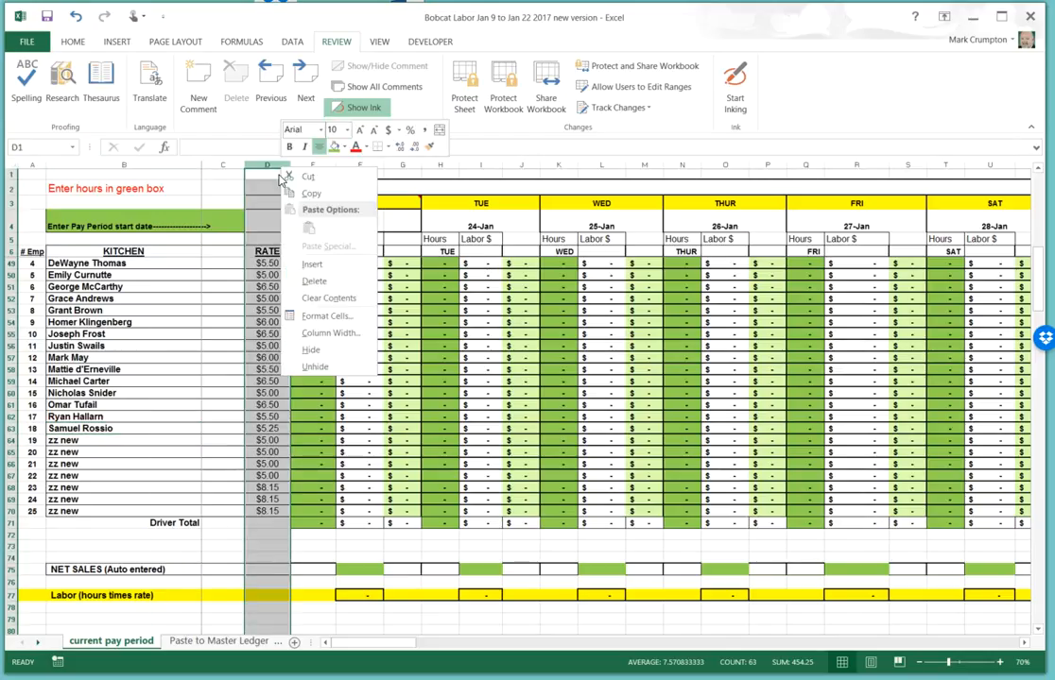
left_click(319, 343)
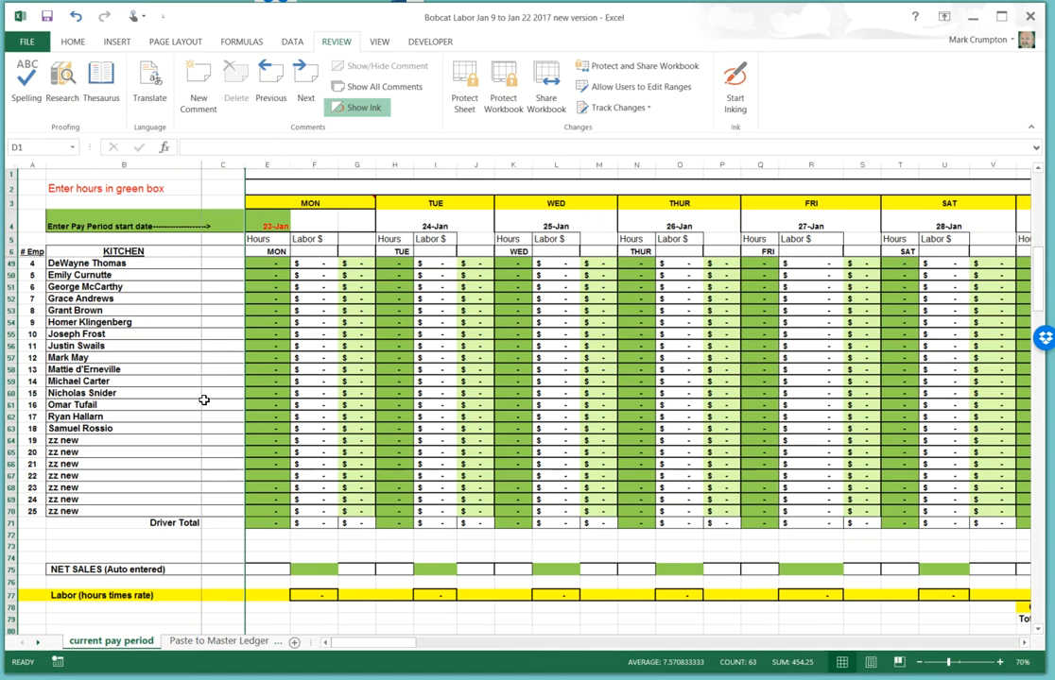
- Protect the current pay period sheet, allowing selection of unlocked cells, and protect the workbook structure, both with a blank password
scroll(203, 399, "up", 14)
scroll(203, 399, "down", 8)
scroll(203, 399, "down", 14)
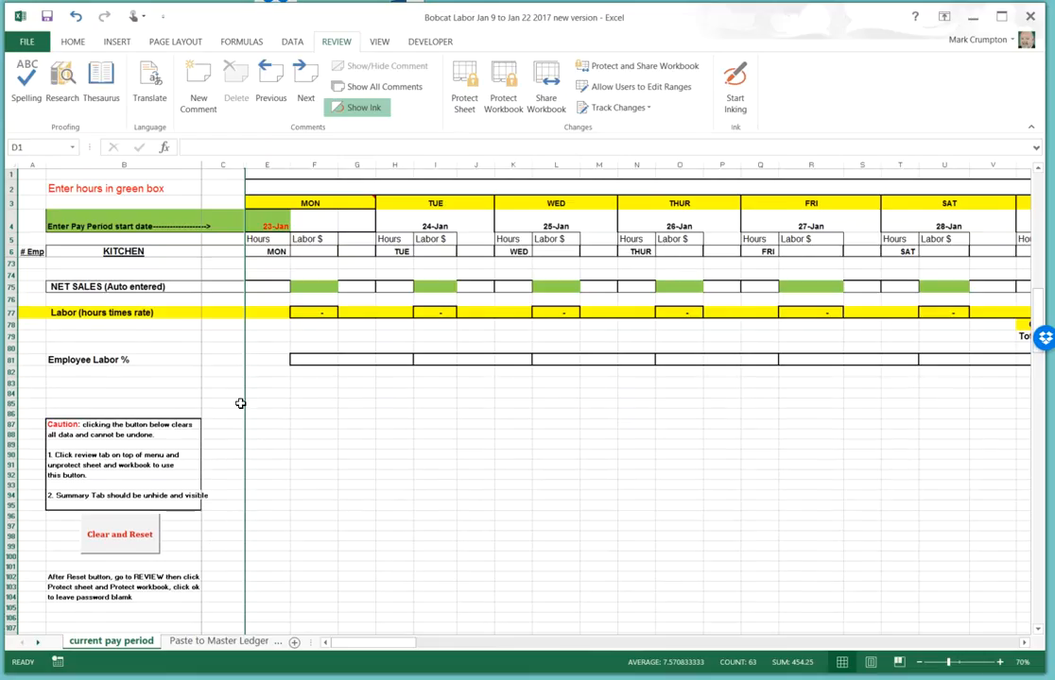
scroll(240, 404, "up", 20)
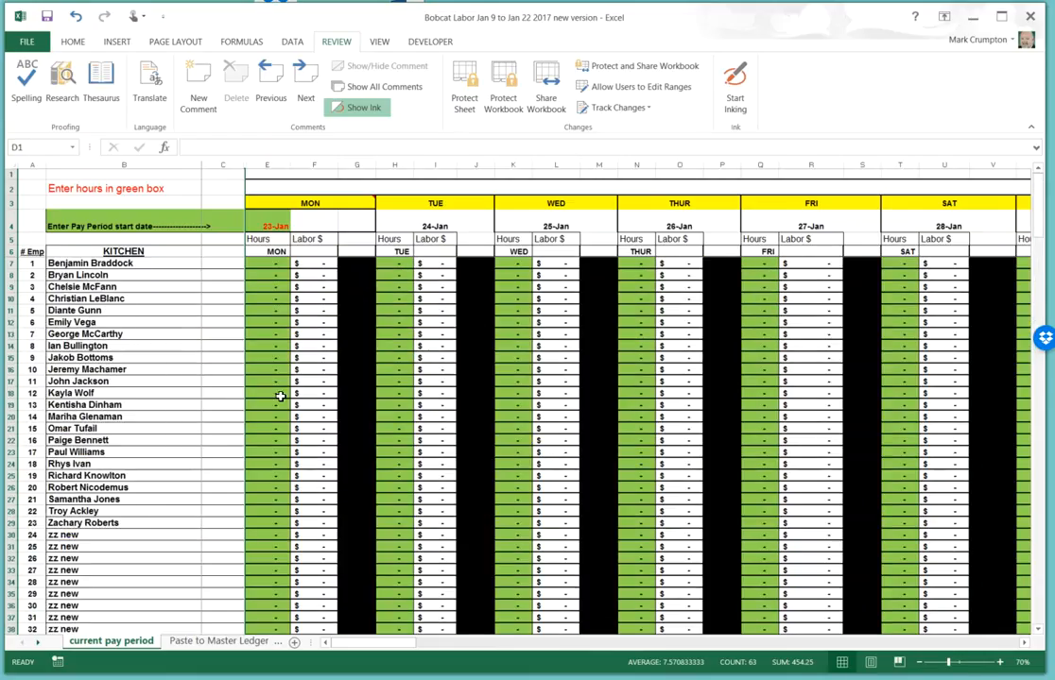
left_click(293, 45)
left_click(337, 43)
left_click(464, 104)
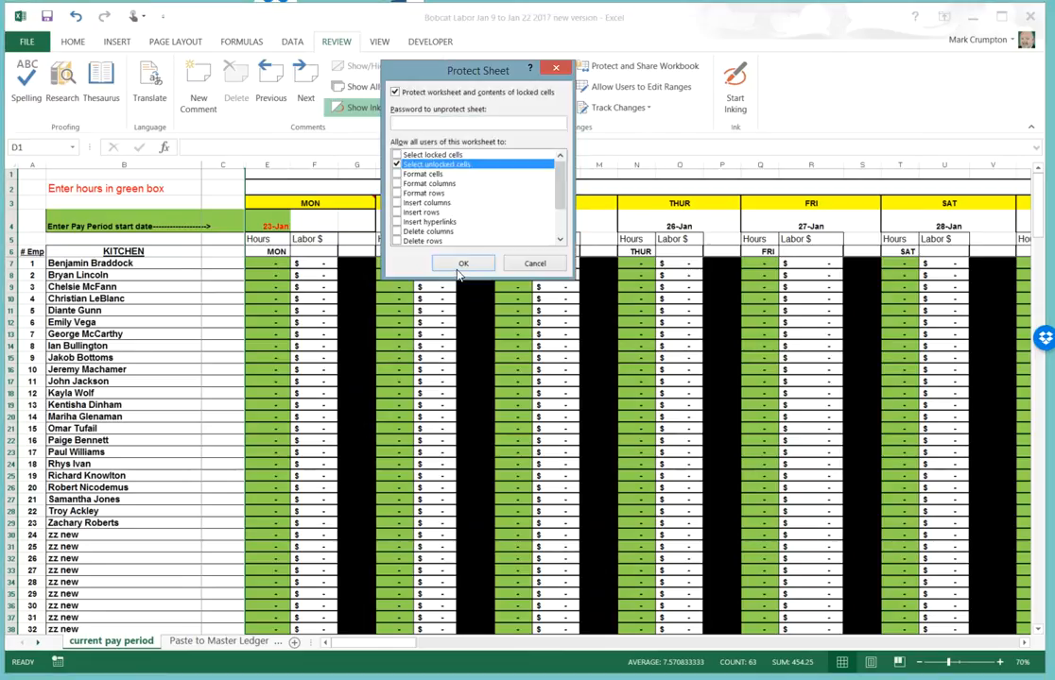
left_click(463, 262)
left_click(509, 104)
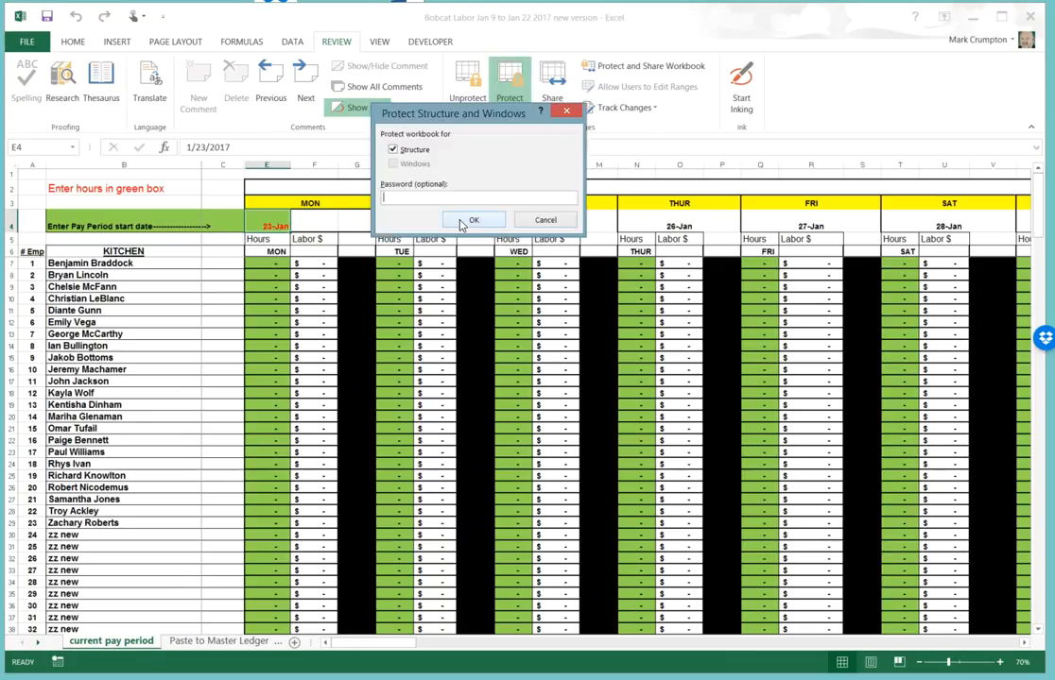
left_click(463, 222)
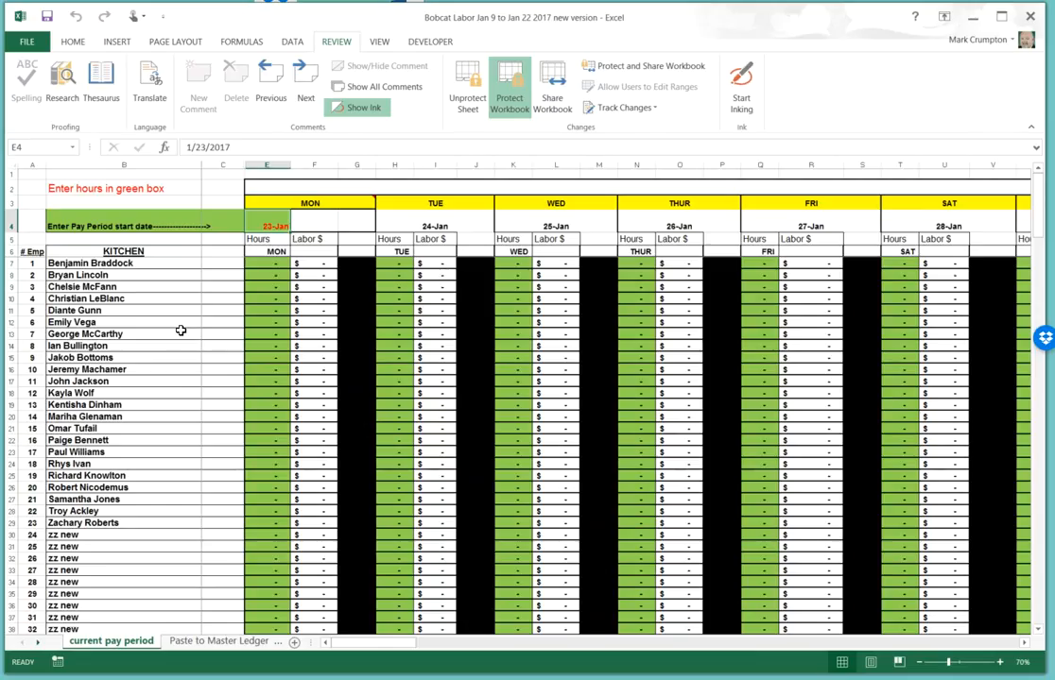
- Select the first Kitchen employee's Monday hours cell and save the workbook in MONTHLY LEDGERS, replacing "Bobcat Labor Jan 9 to Jan 22 2017 new version"
left_click(272, 265)
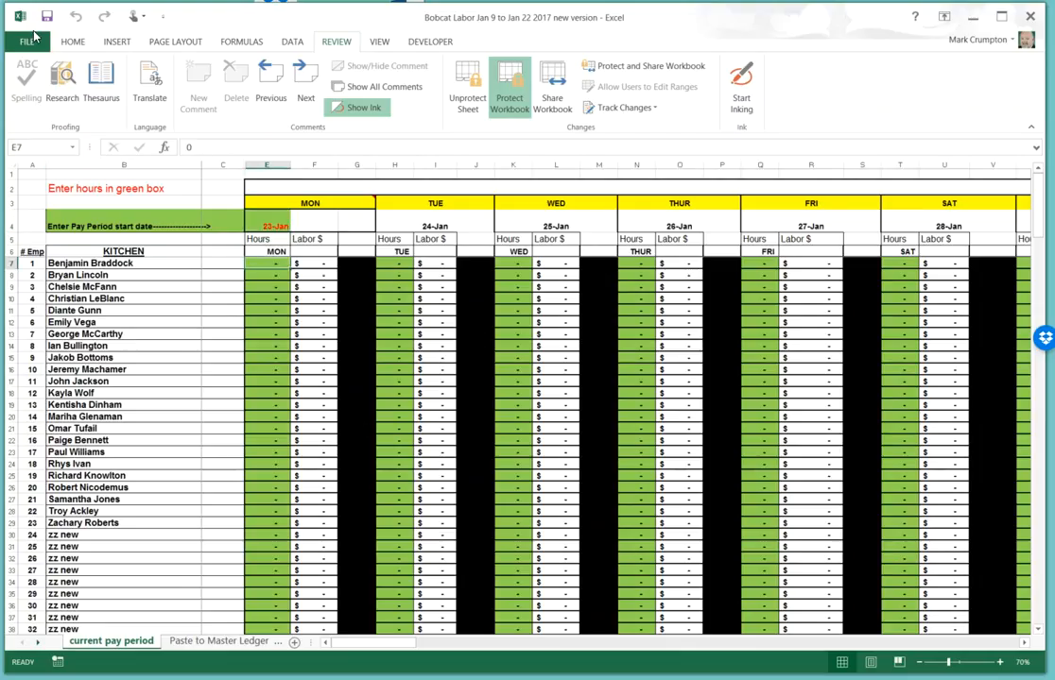
left_click(31, 44)
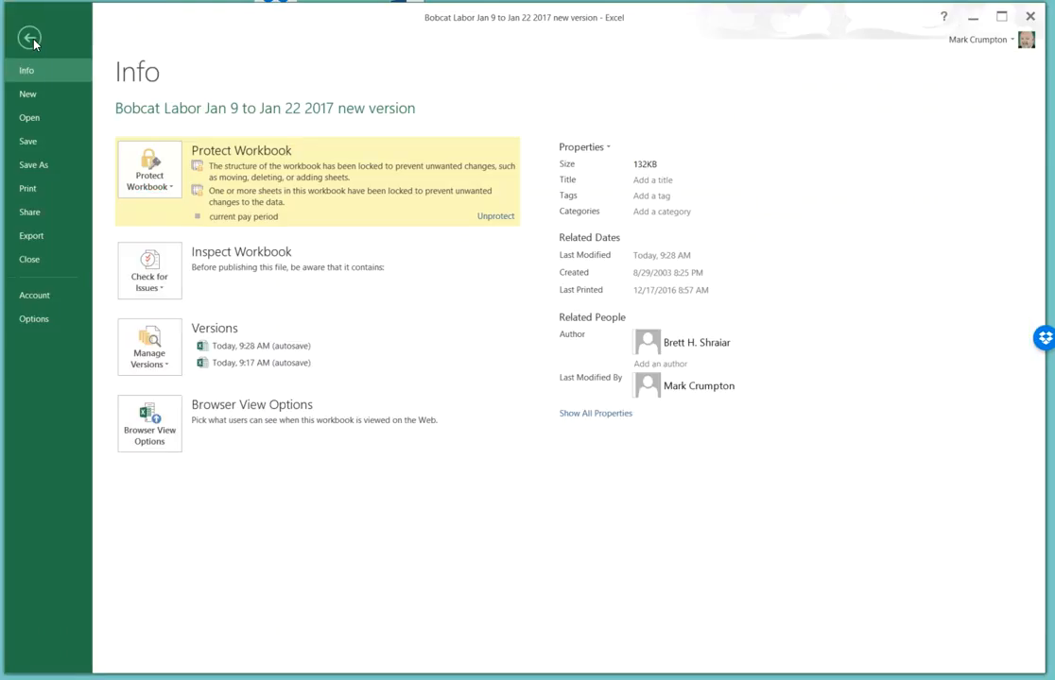
left_click(34, 164)
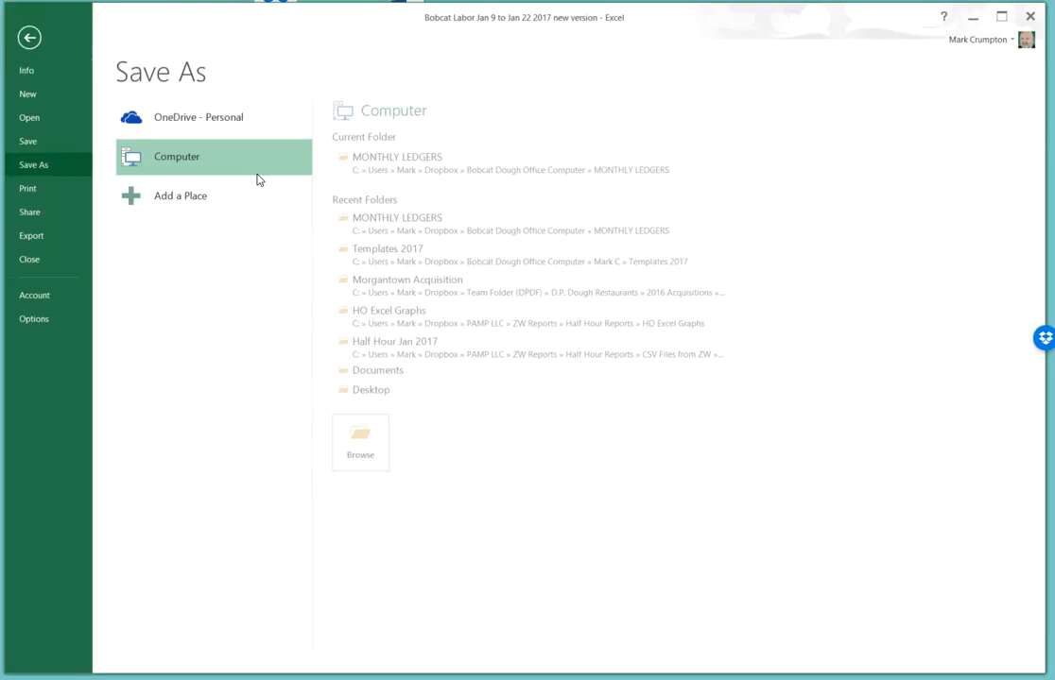
left_click(375, 172)
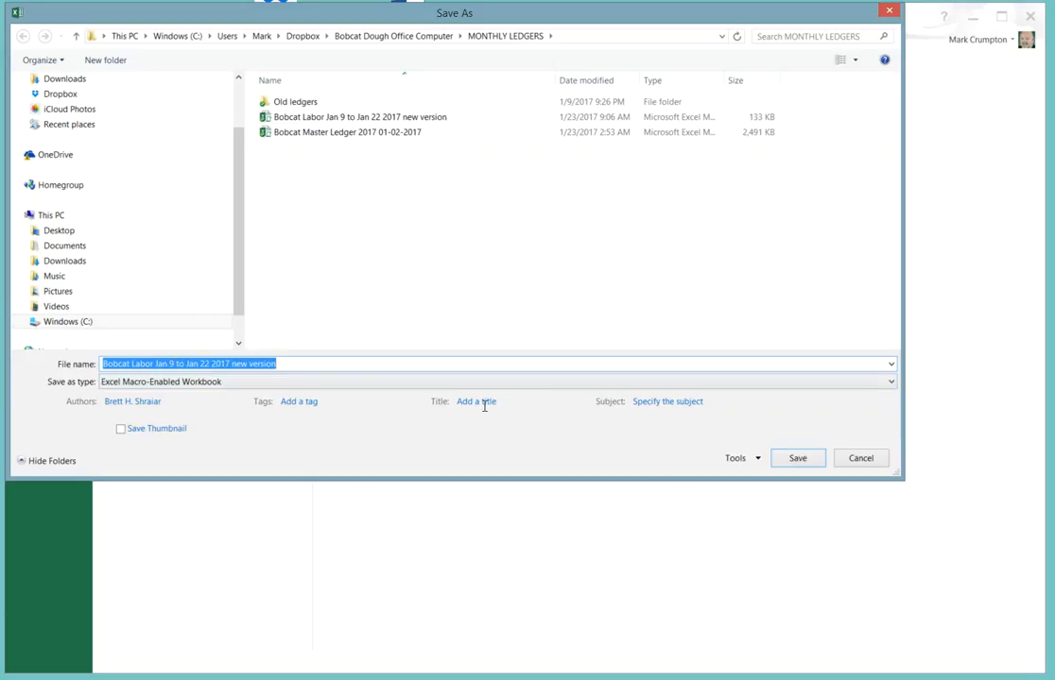
left_click(791, 462)
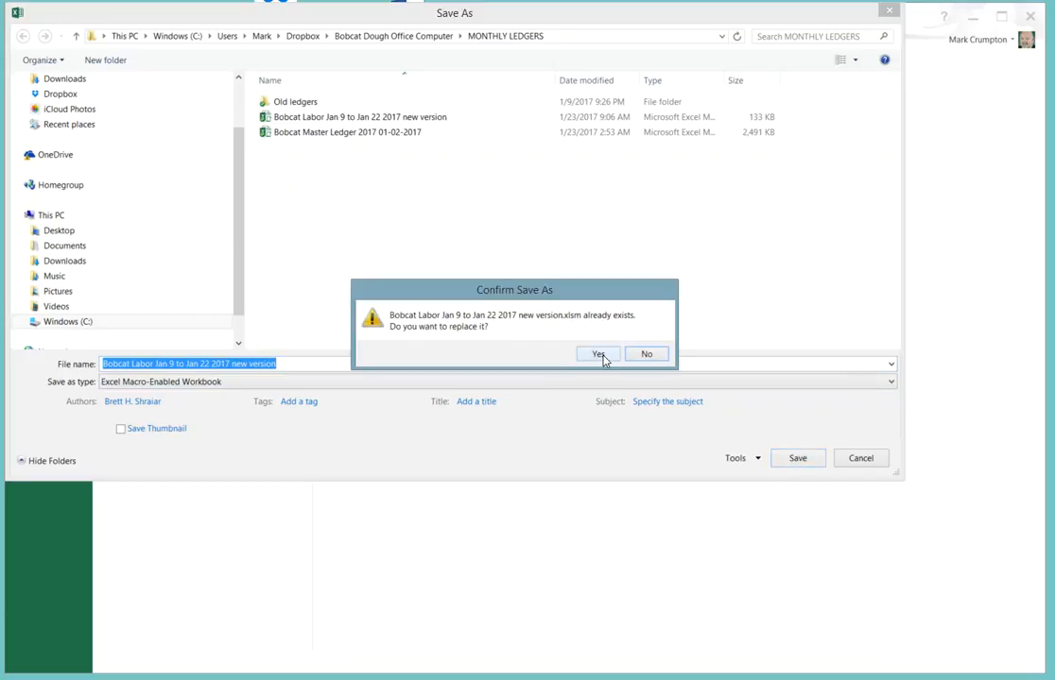
left_click(599, 354)
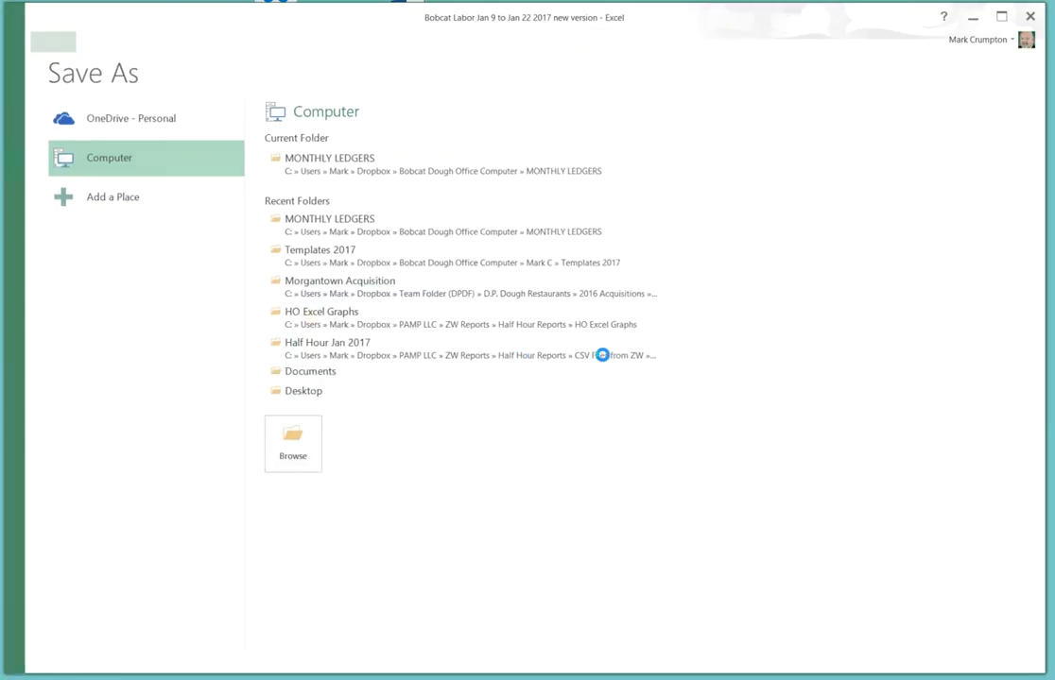